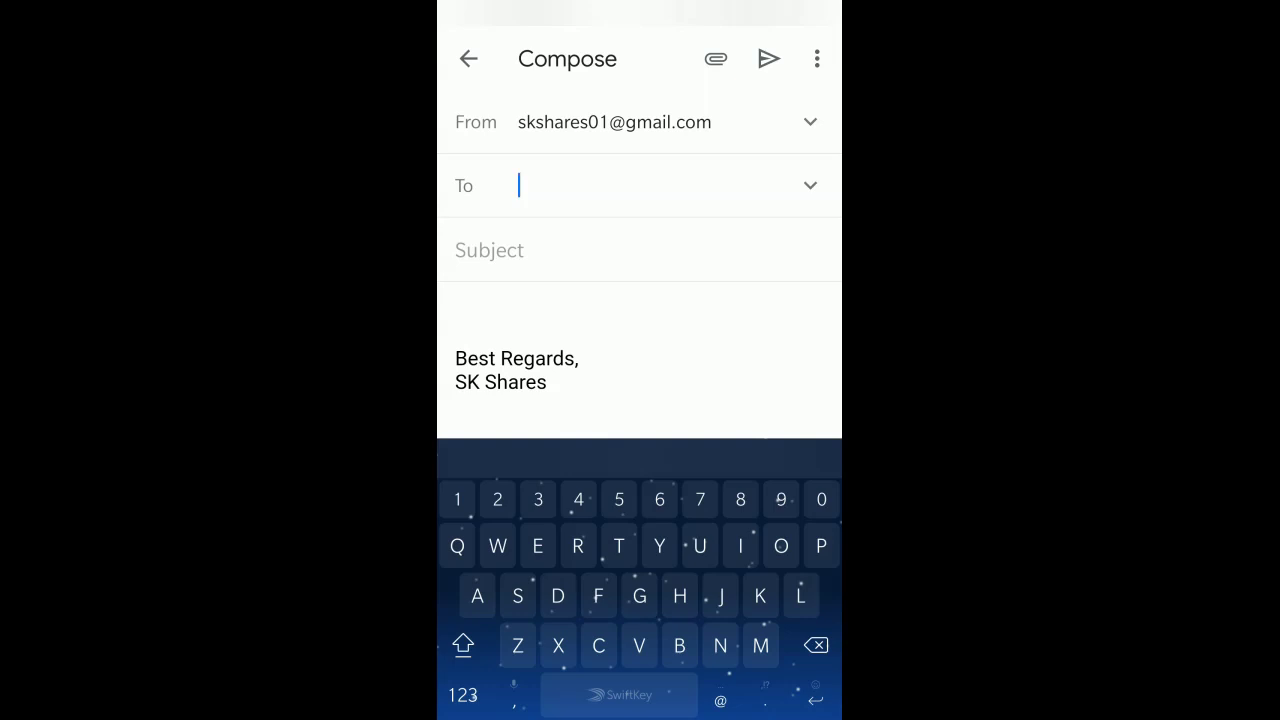
Write the greeting 'Hi,' on the top line of the email body, above the signature.
left_click(470, 312)
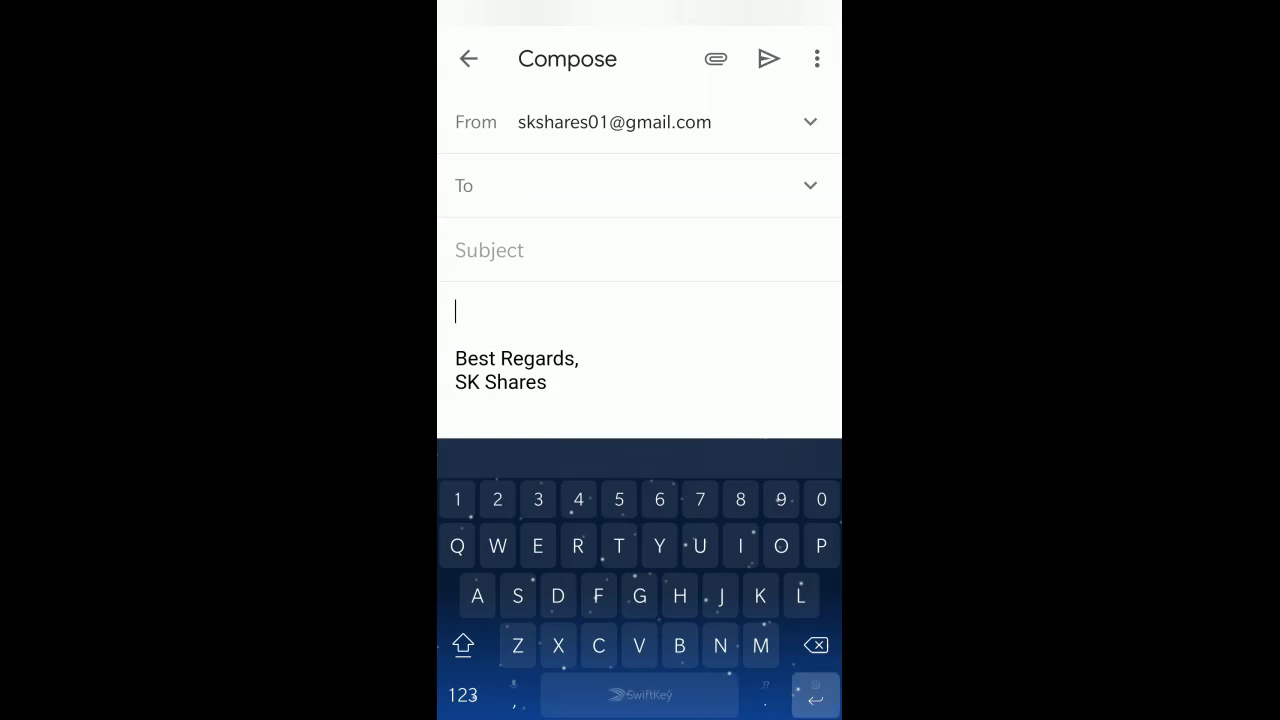
key("Return")
key("Return")
left_click(456, 312)
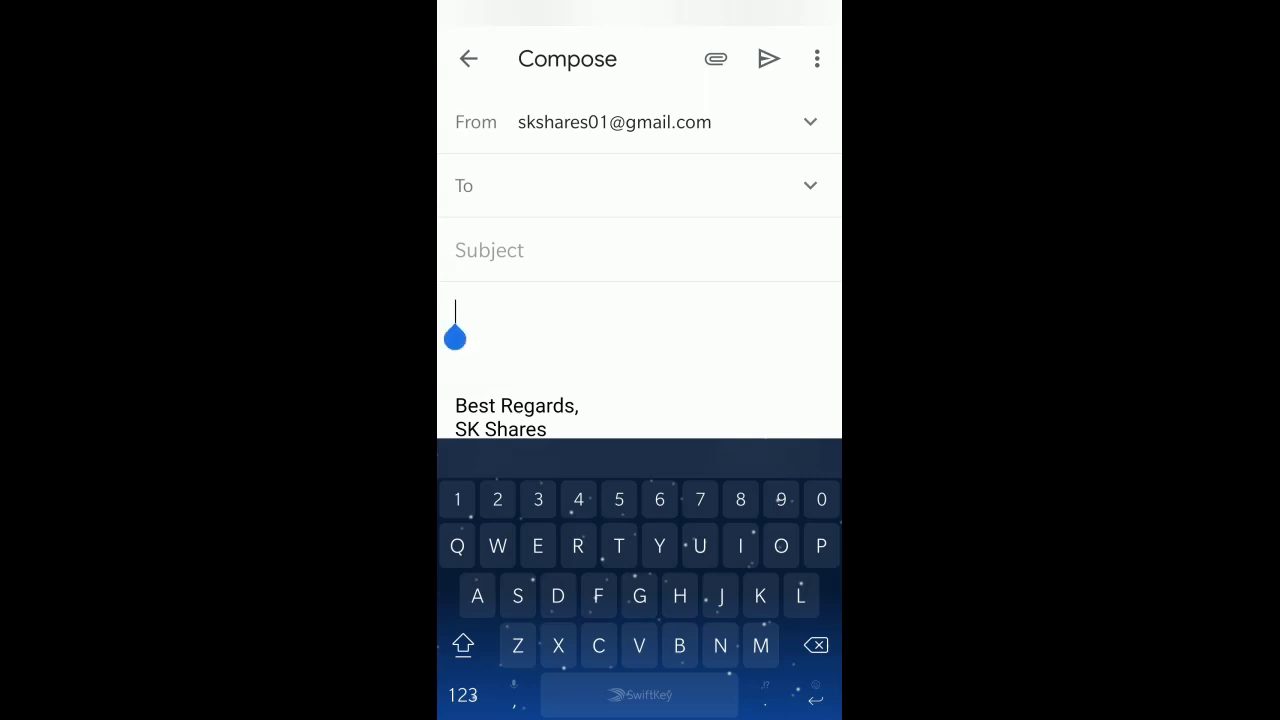
type("Hi")
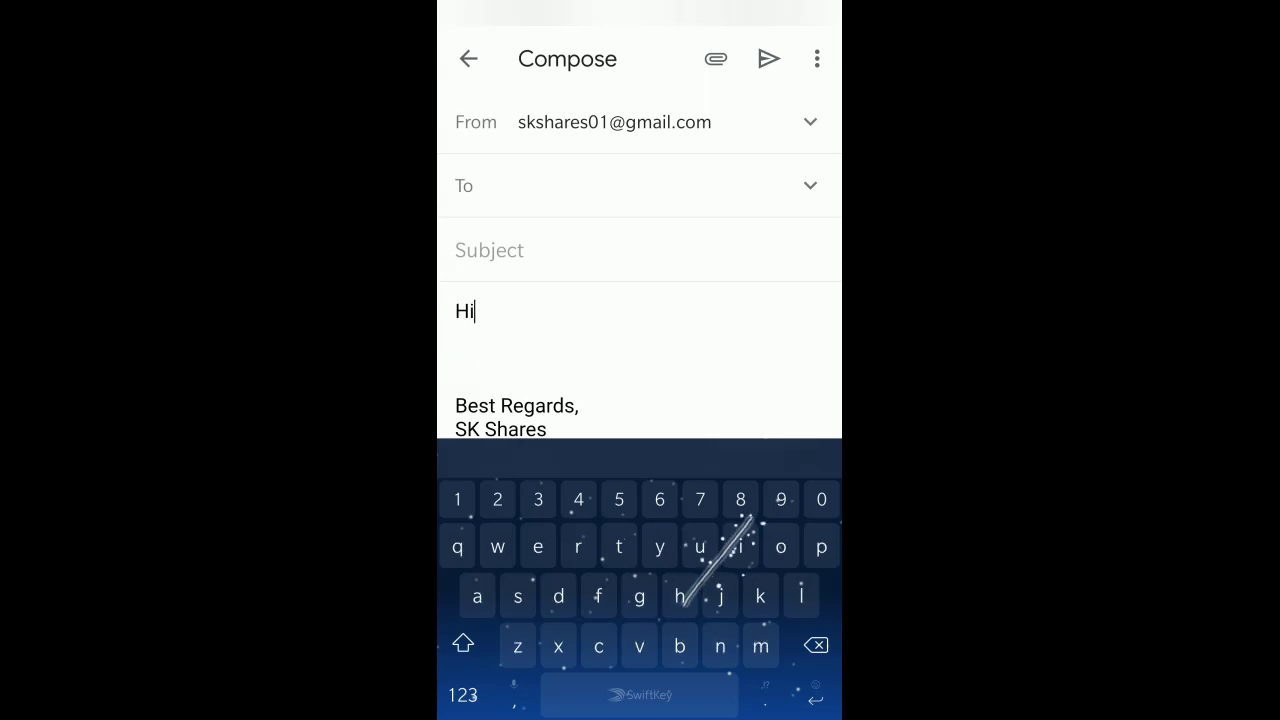
type(",")
key("Return")
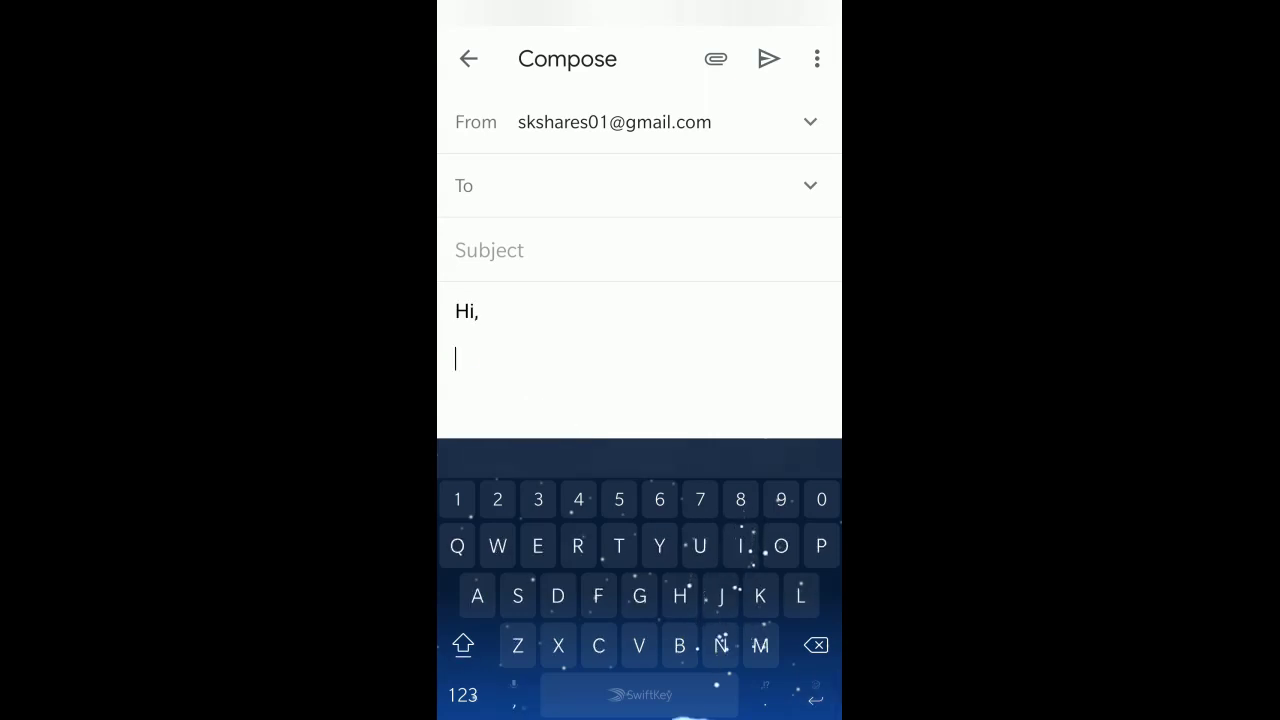
Complete 'How are you? Hope all is well with you.' by accepting Smart Compose suggestions.
type("How")
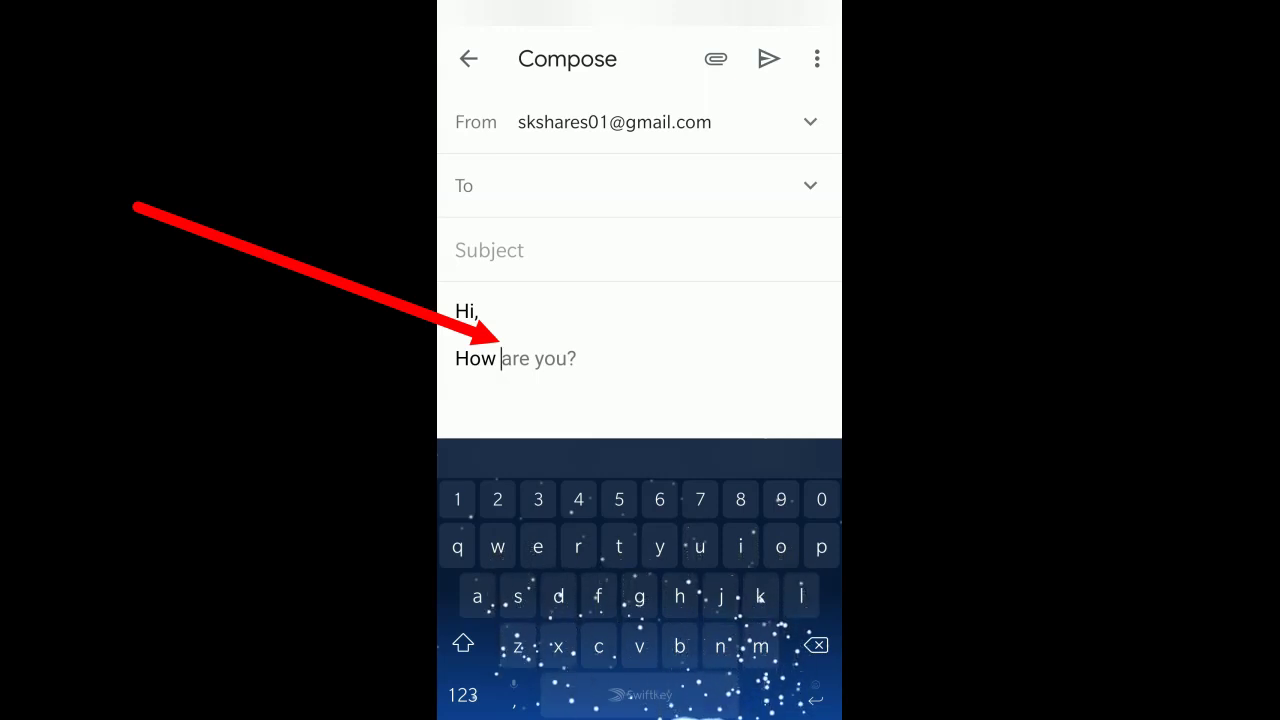
key("Tab")
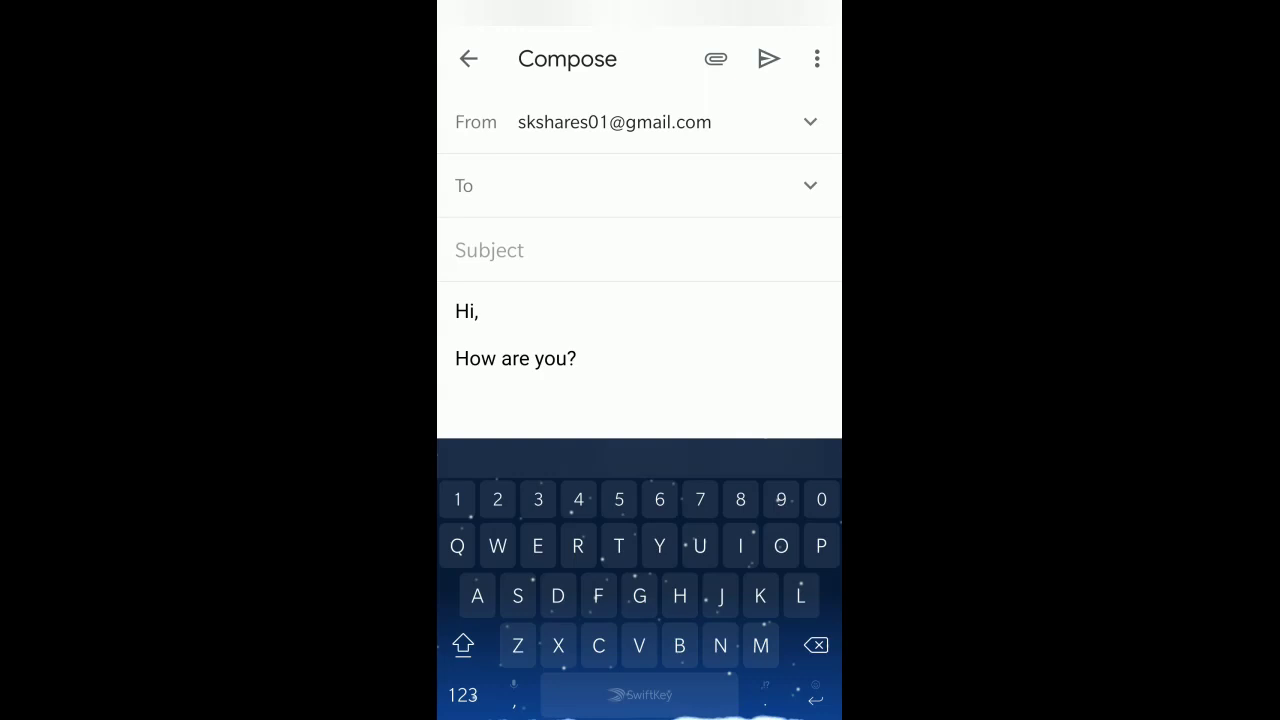
left_click_drag(680, 596, 538, 545)
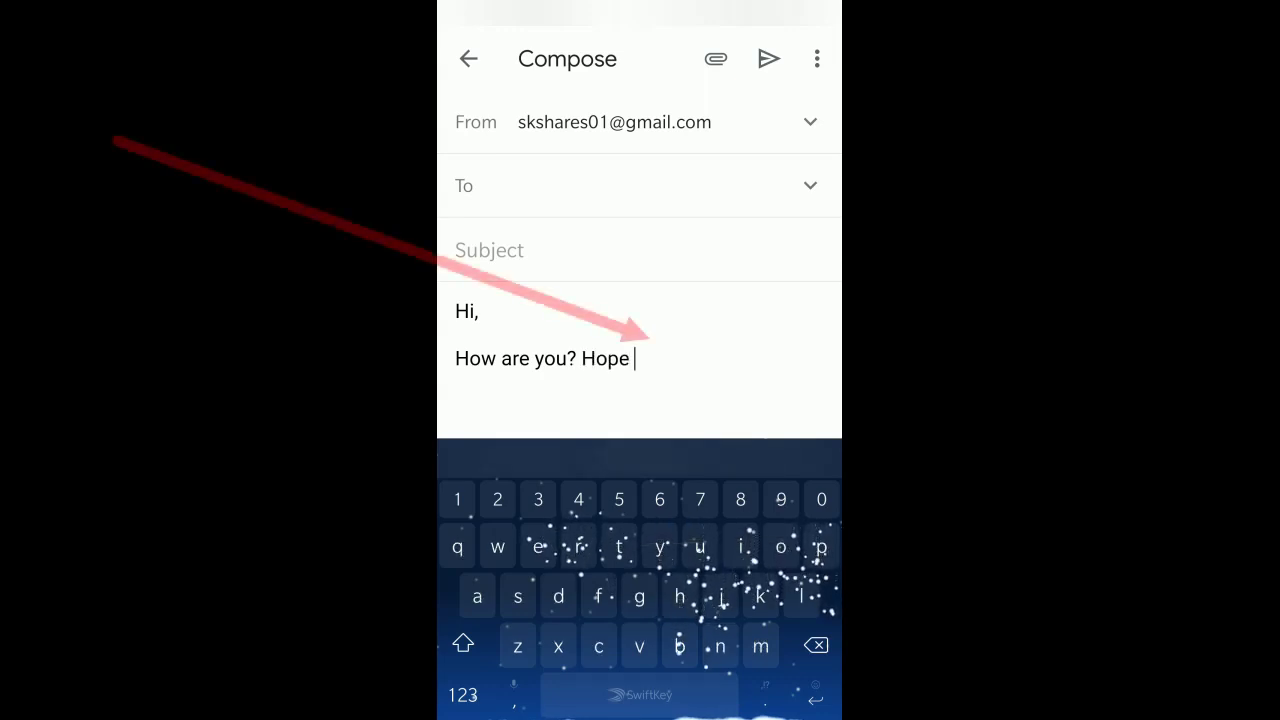
key("Tab")
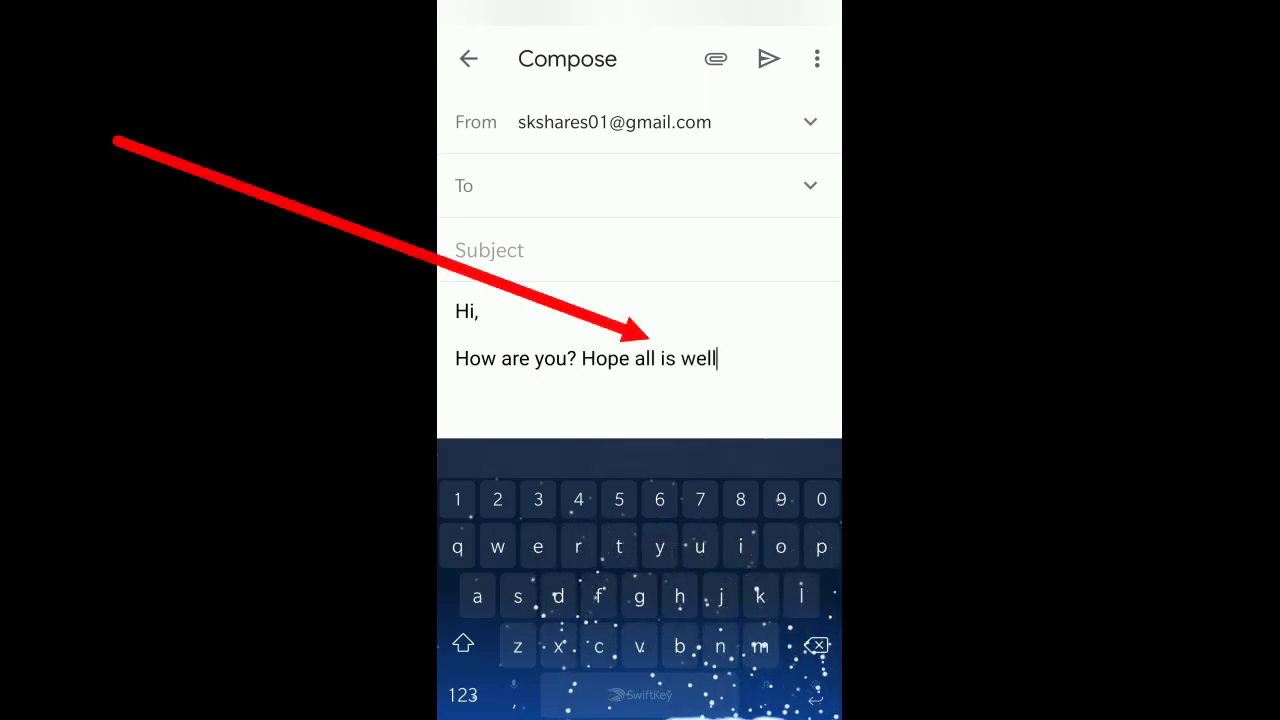
key("Tab")
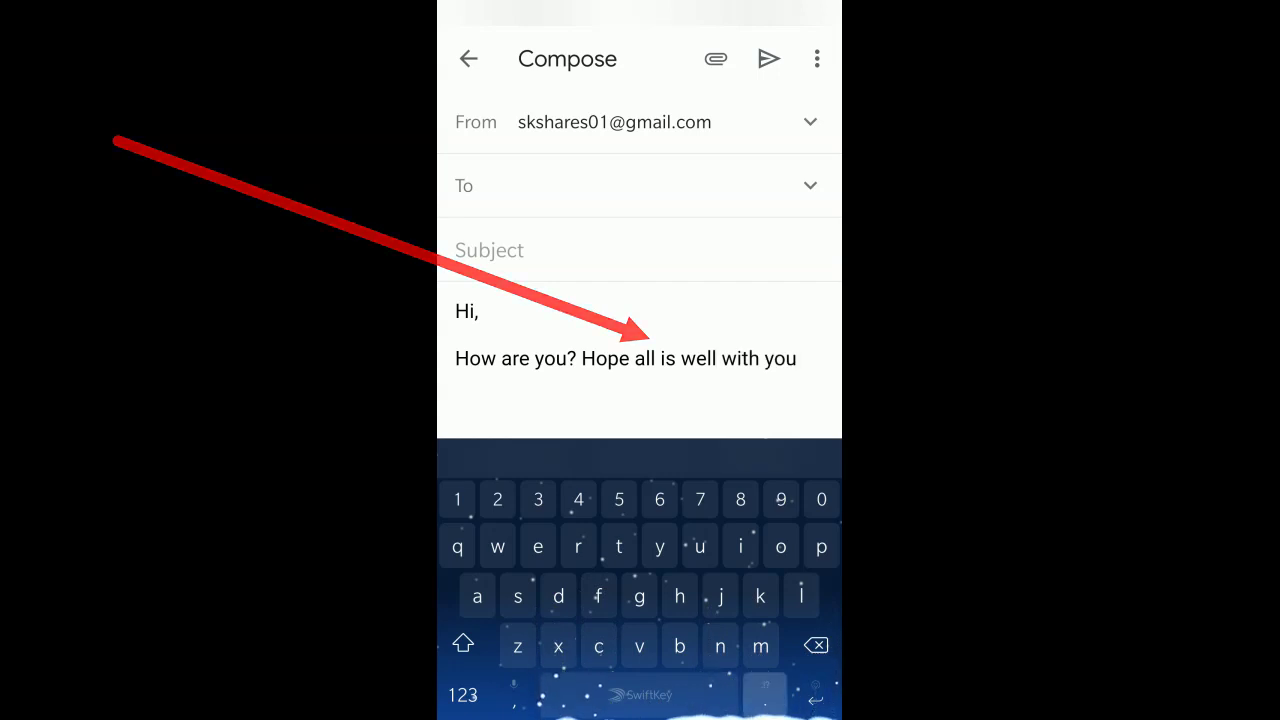
type(".")
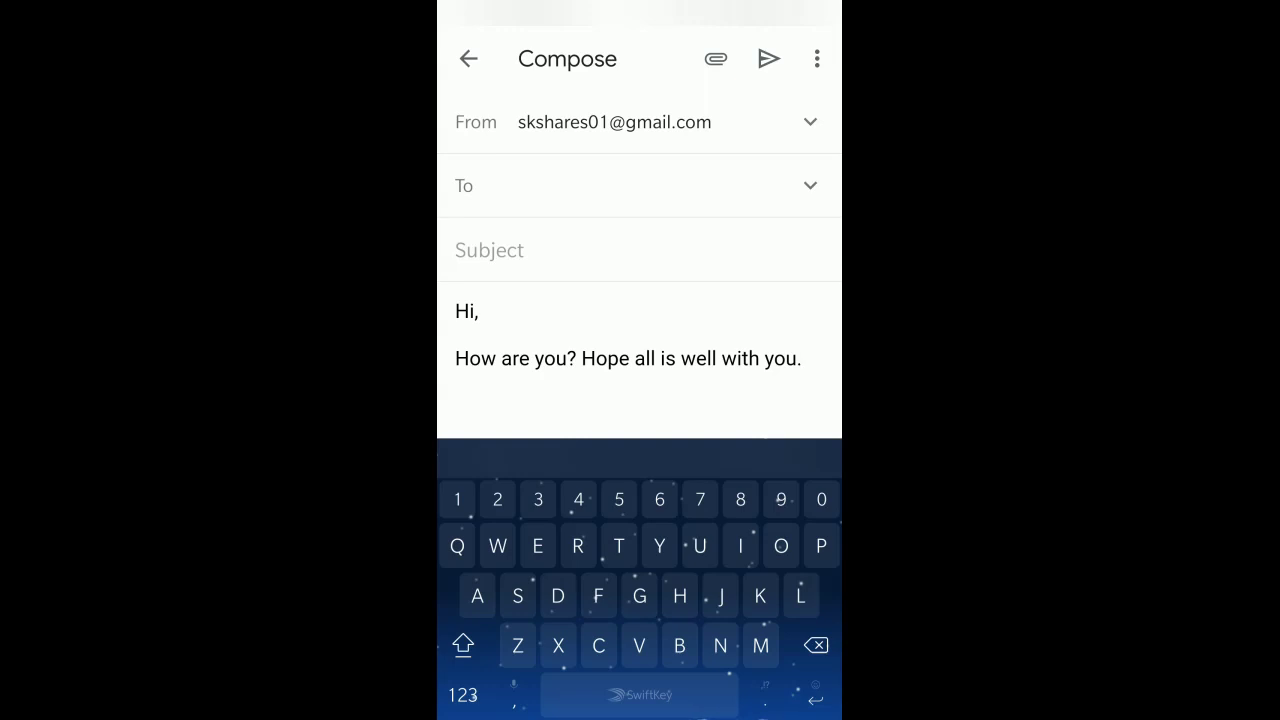
Add a recipient starting with 's' and turn the greeting into 'Hi' plus the suggested name.
left_click(600, 185)
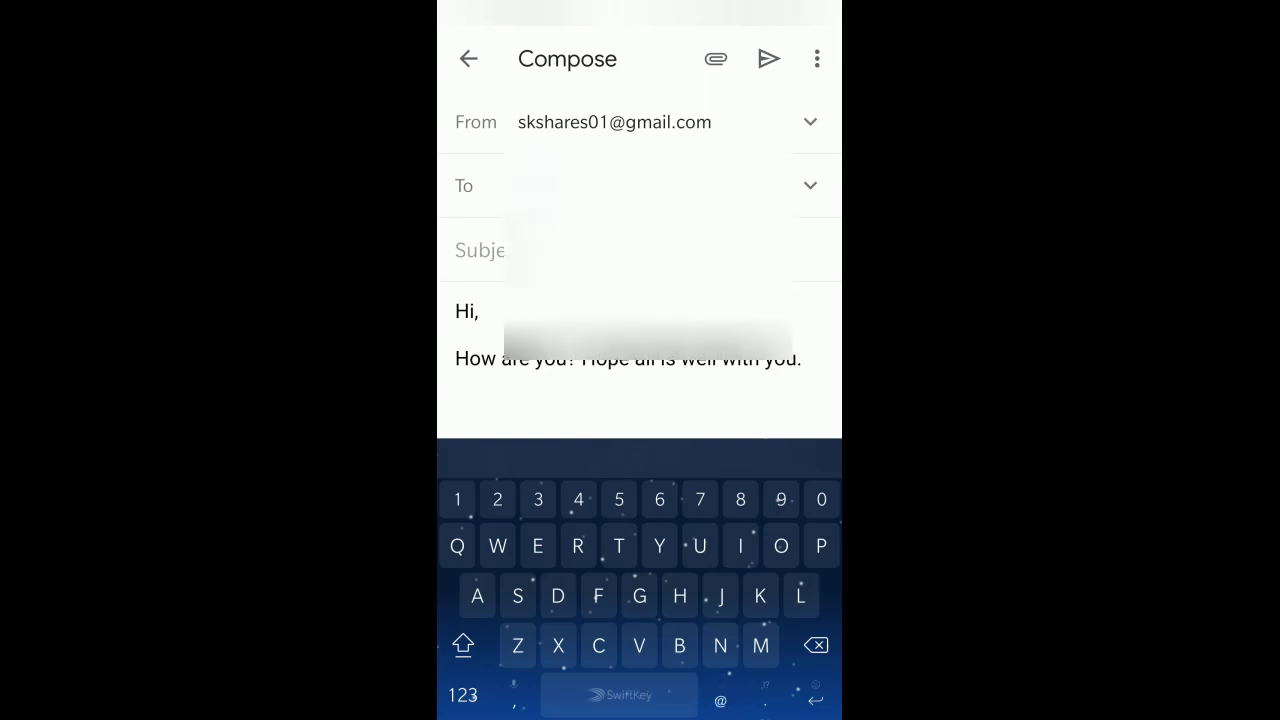
type("s")
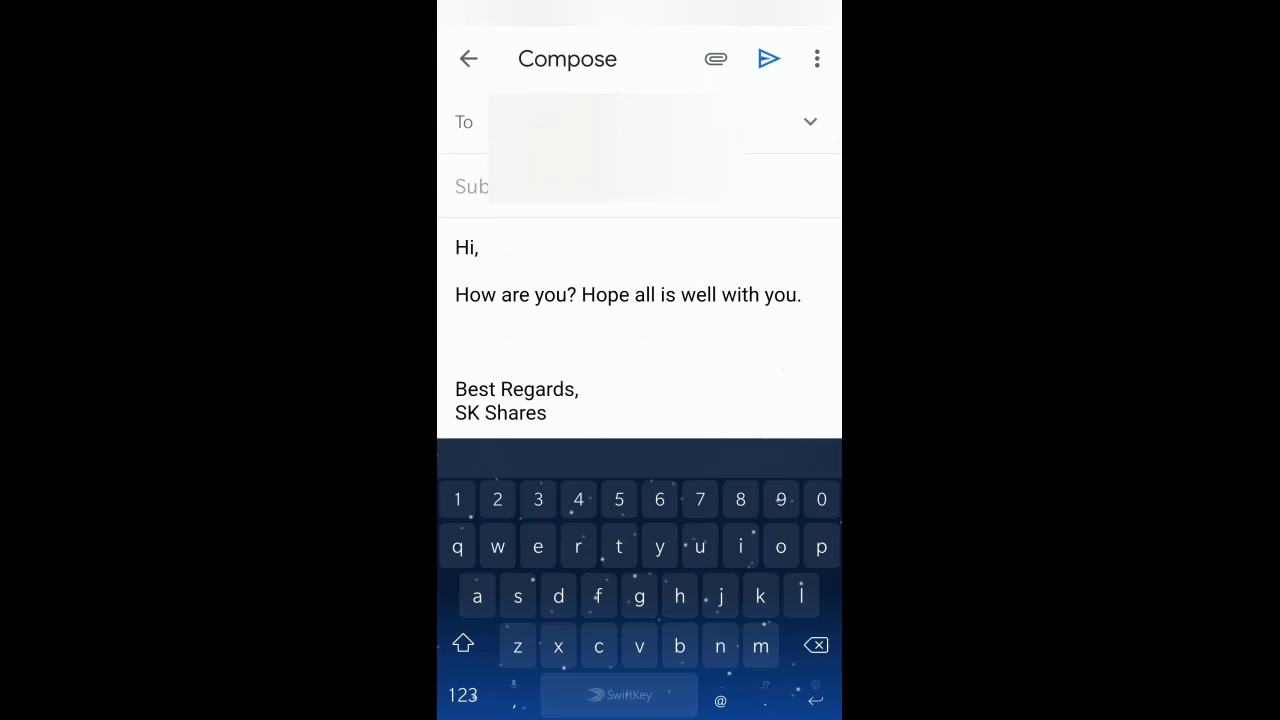
left_click(480, 247)
key("BackSpace")
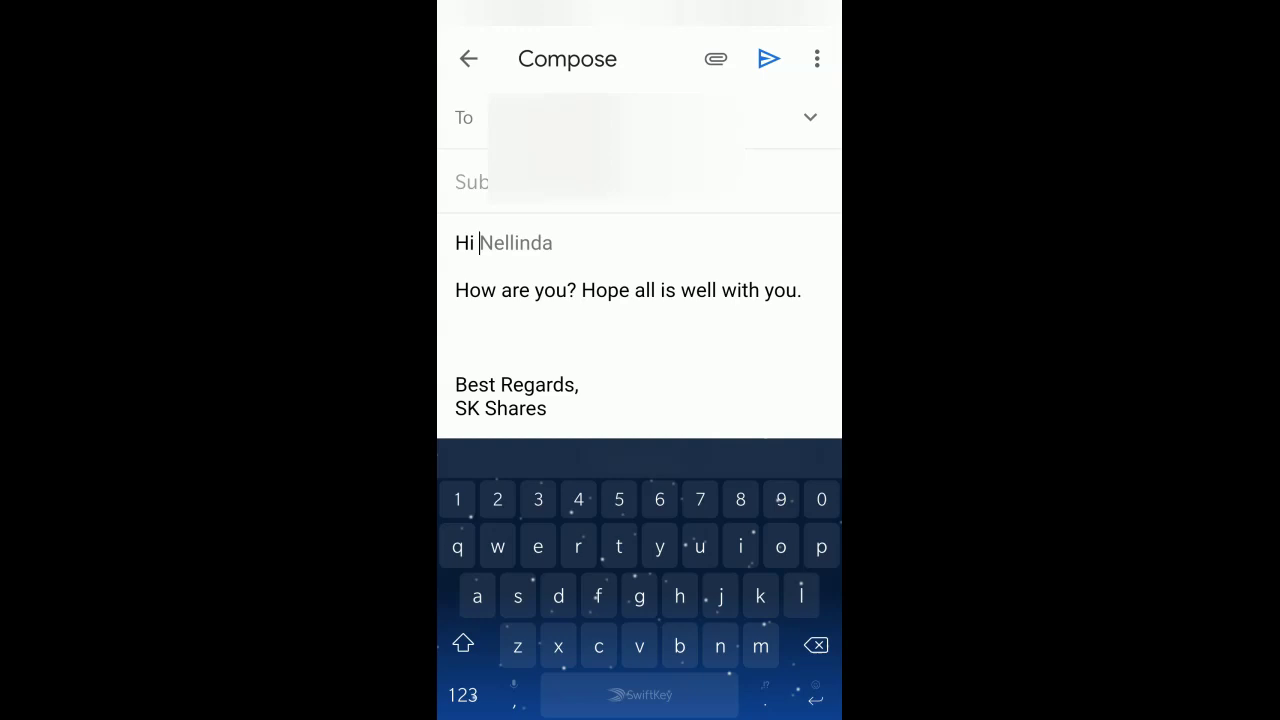
key("Tab")
scroll(640, 270, "up", 2)
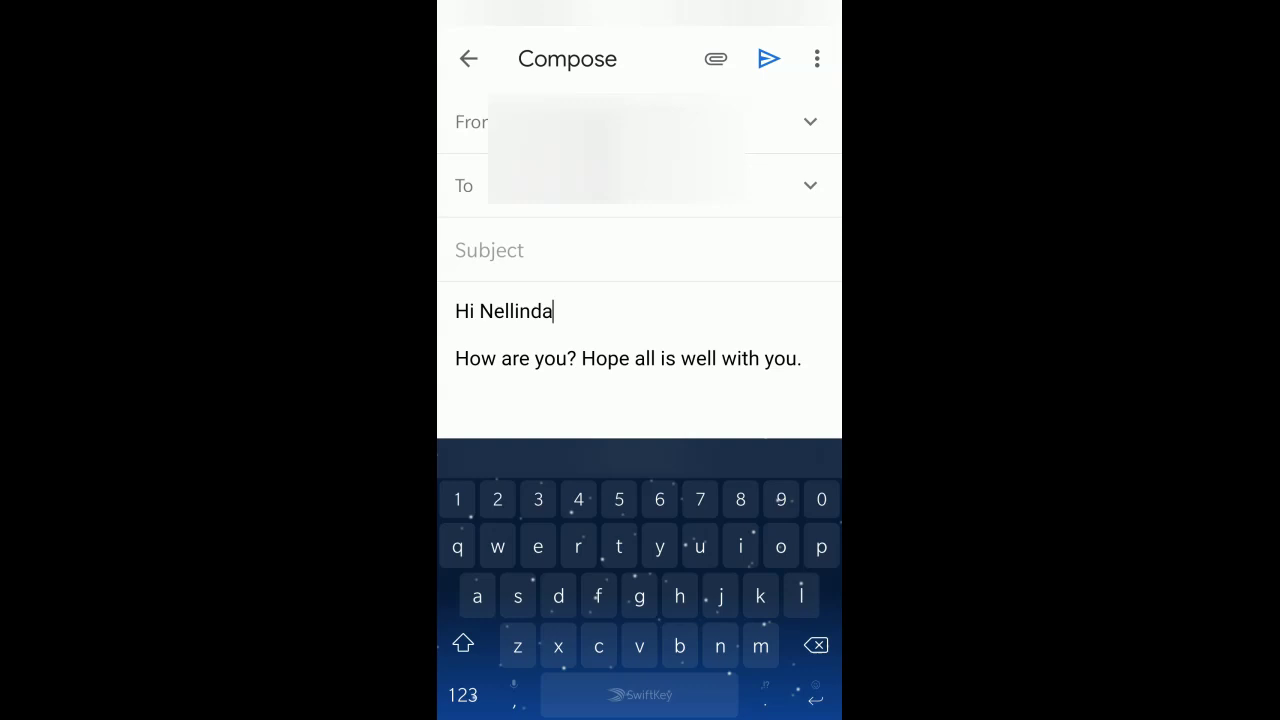
Retype the greeting as 'Hi' and accept the recipient's name suggestion again.
key("ctrl+BackSpace")
key("BackSpace")
key("BackSpace")
key("BackSpace")
key("BackSpace")
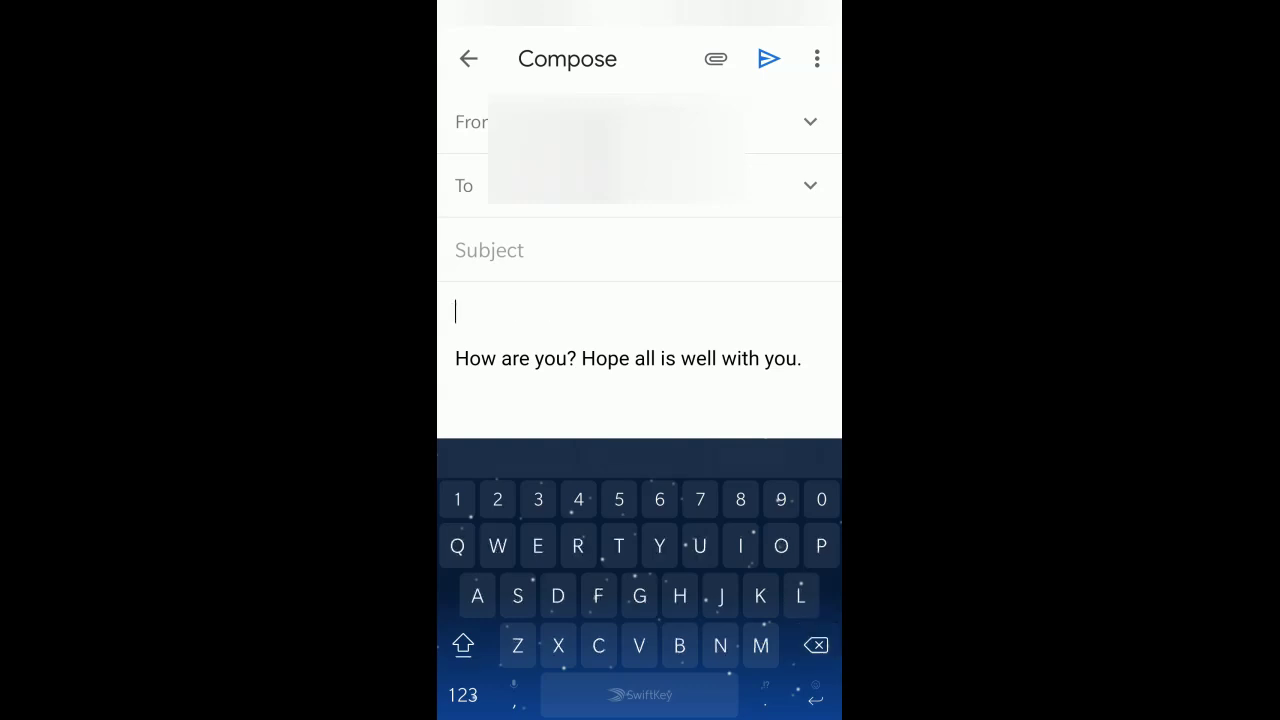
type("Hi")
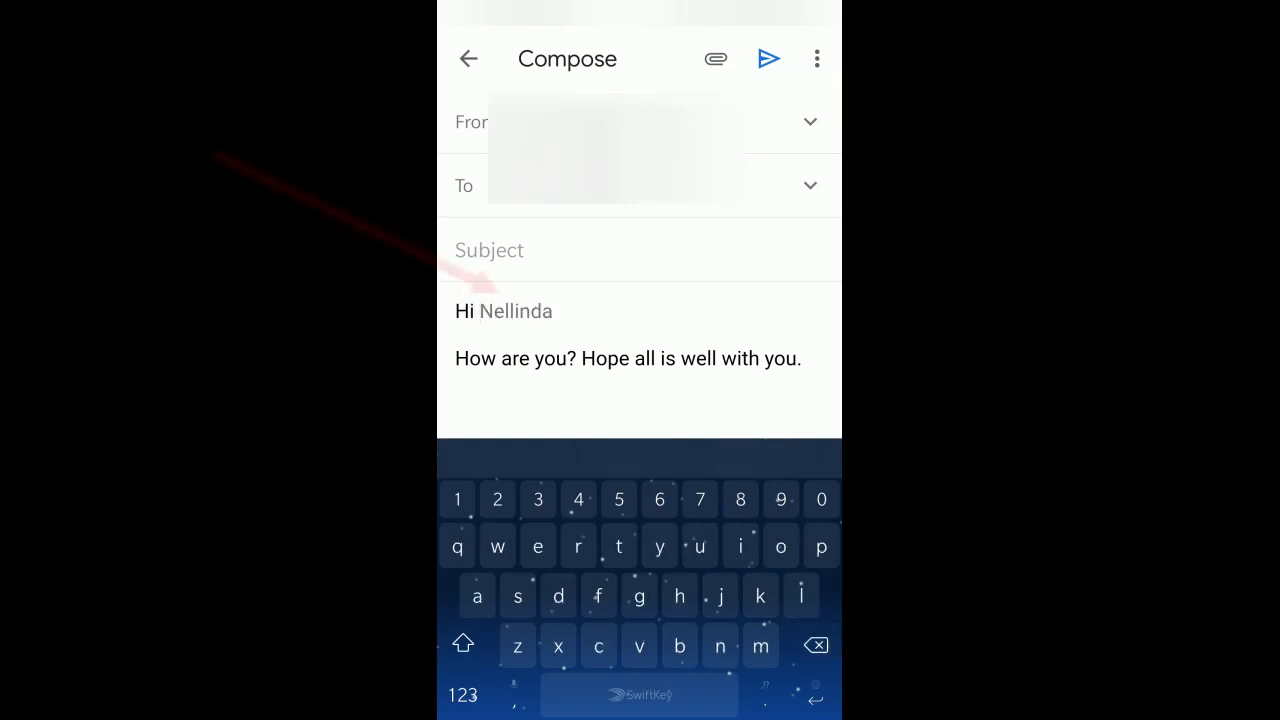
key("Tab")
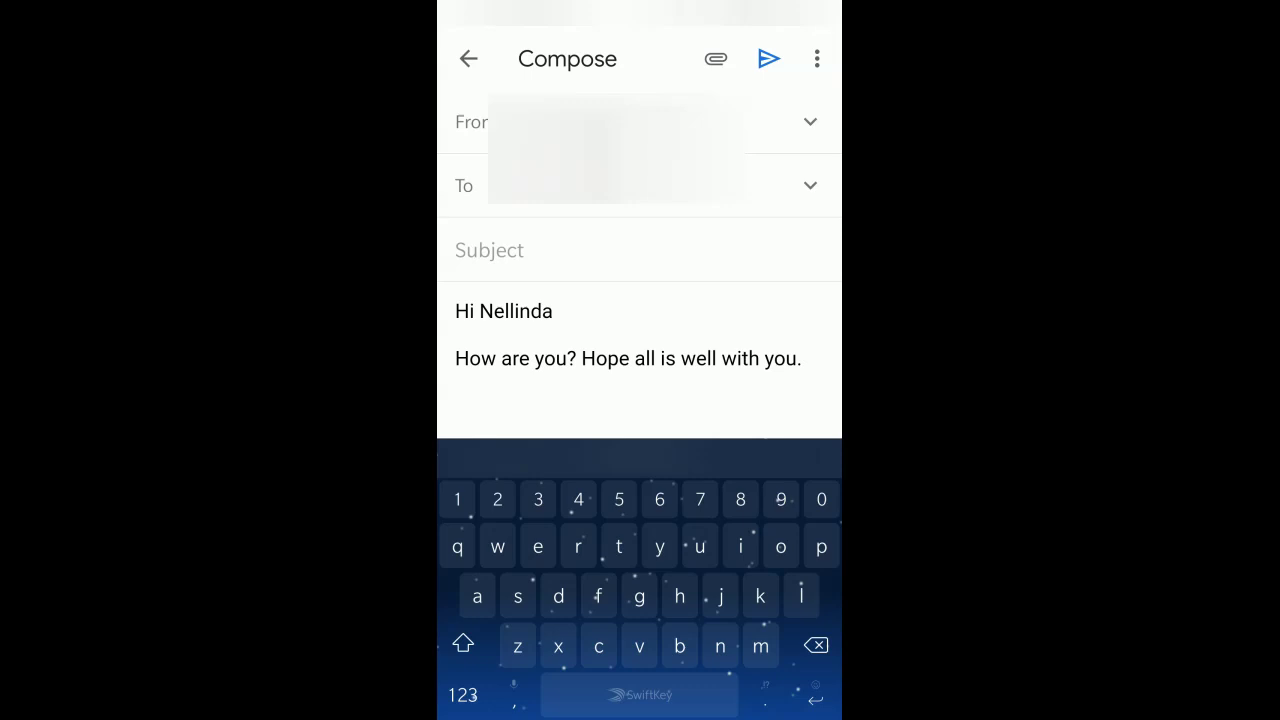
Add a new paragraph: 'I will not be available tomorrow for the meeting, please understand.'.
left_click(805, 360)
key("Return")
key("Return")
type("I")
type(" will not")
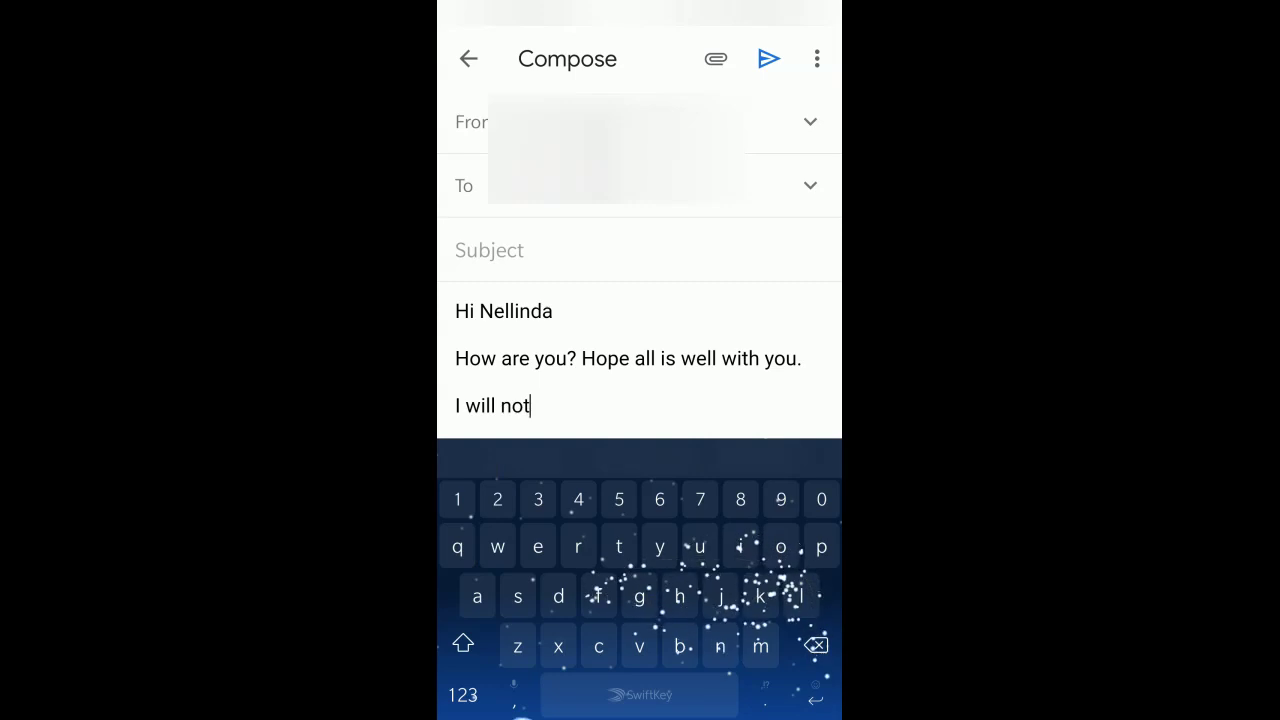
type(" be")
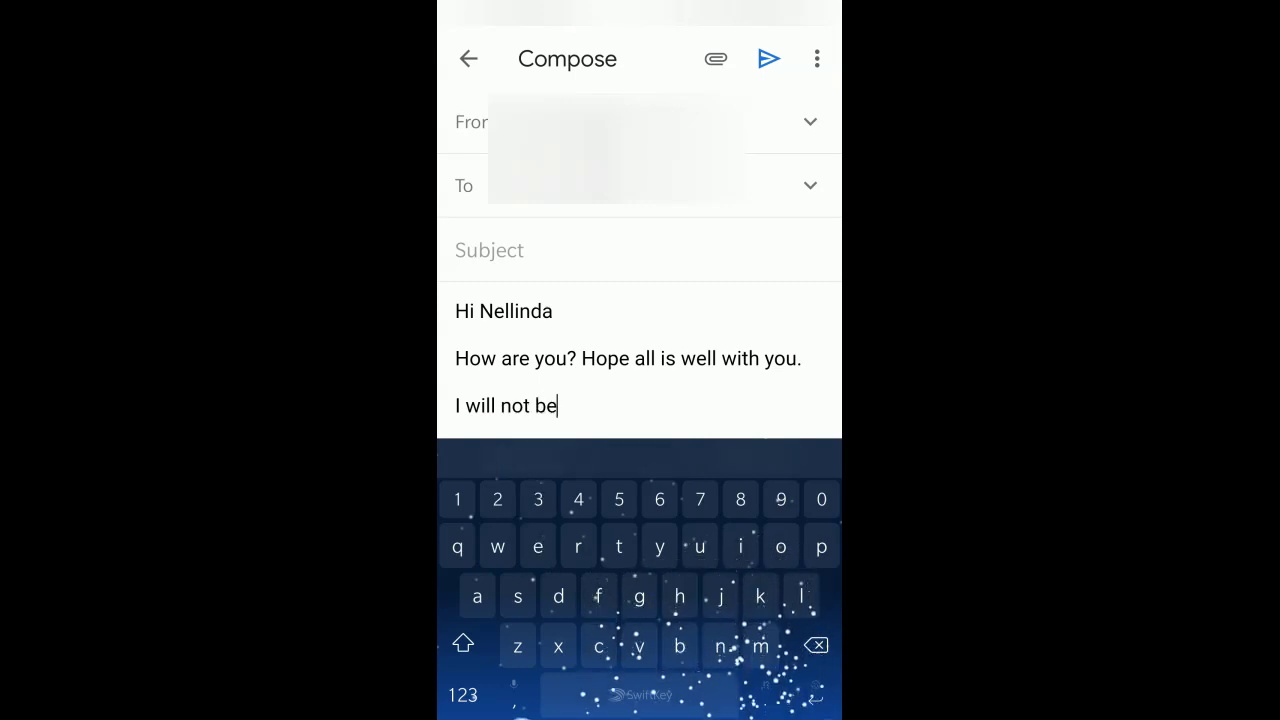
type(" available tomorrow for the")
type(" the meeting")
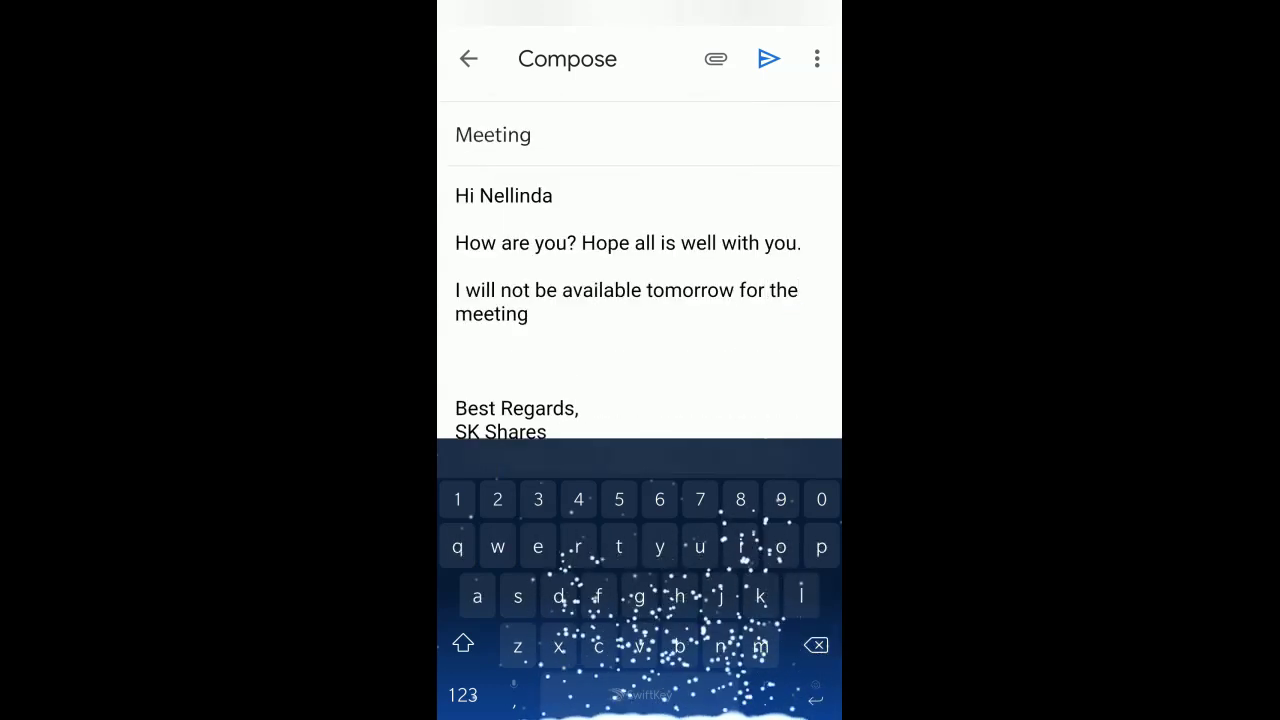
type(", please understand.")
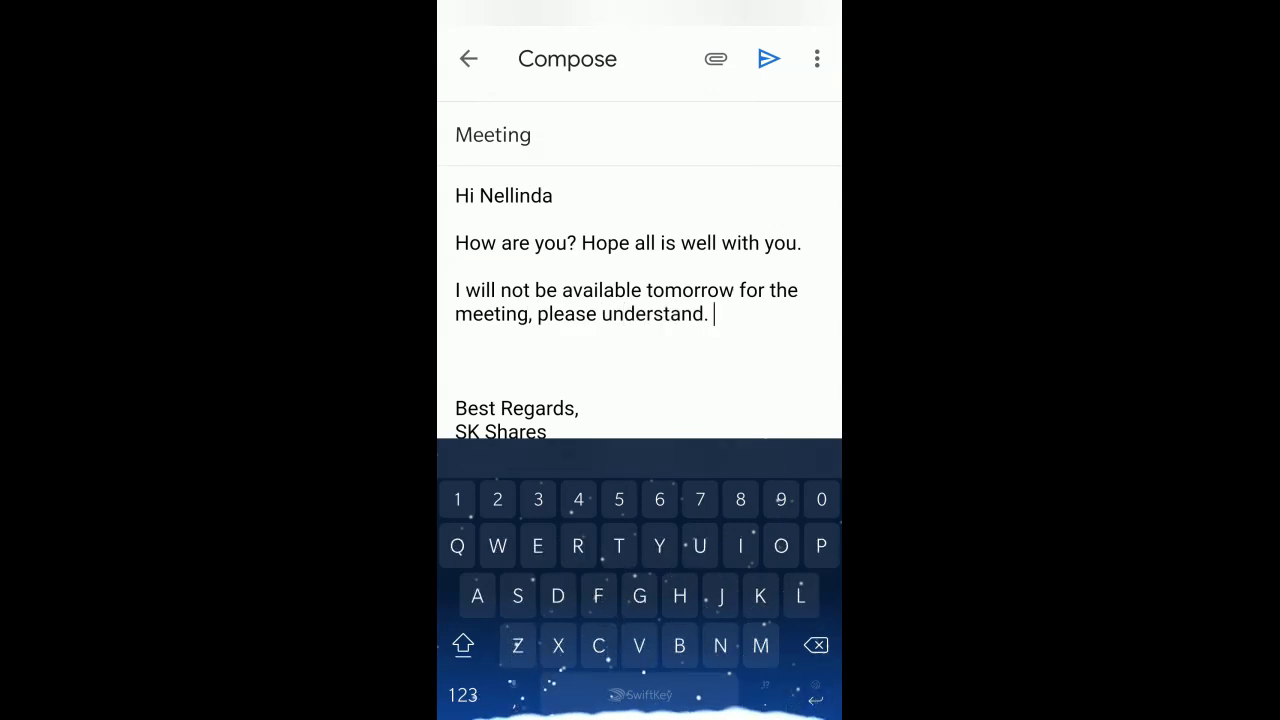
scroll(640, 300, "up", 1)
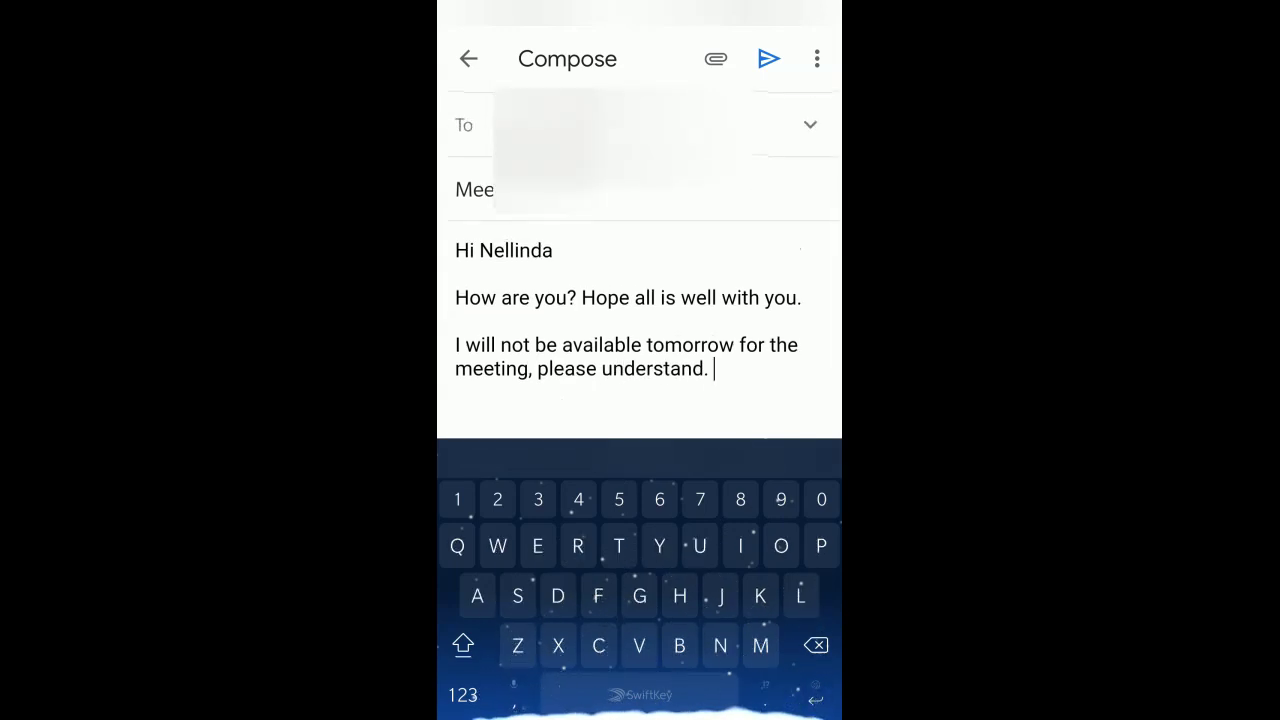
scroll(640, 300, "up", 2)
scroll(640, 300, "down", 1)
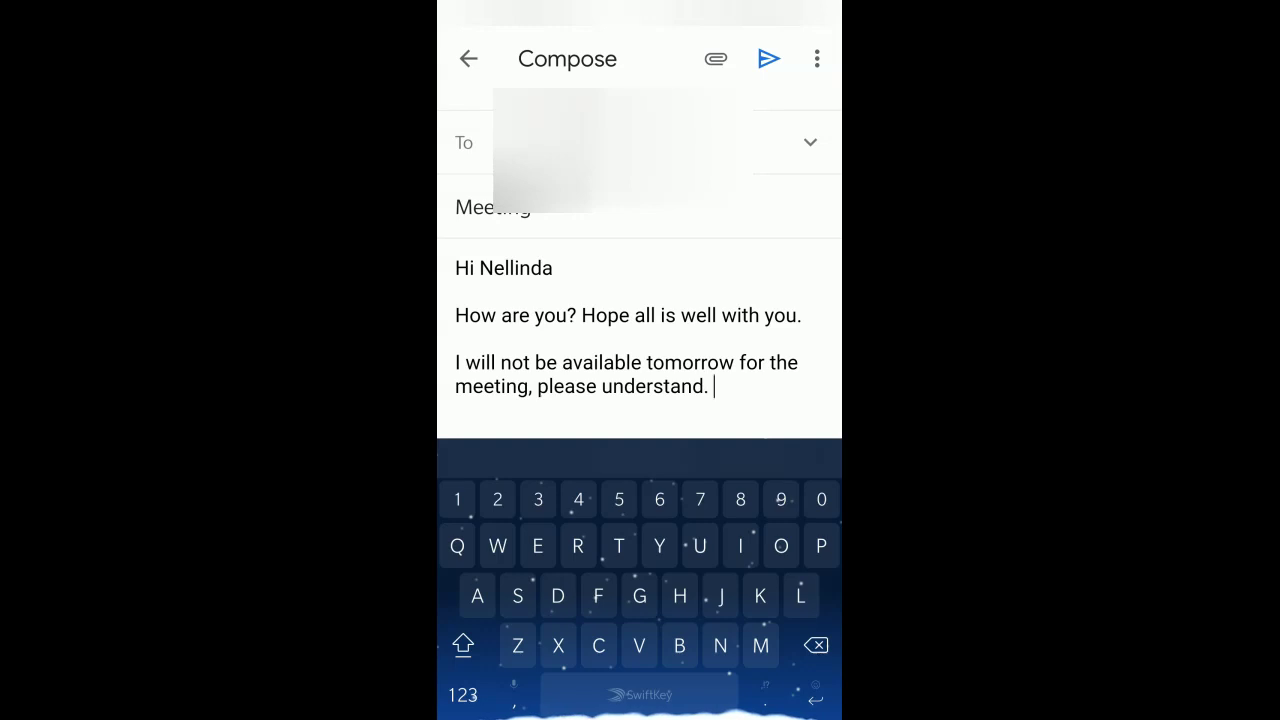
scroll(640, 265, "up", 1)
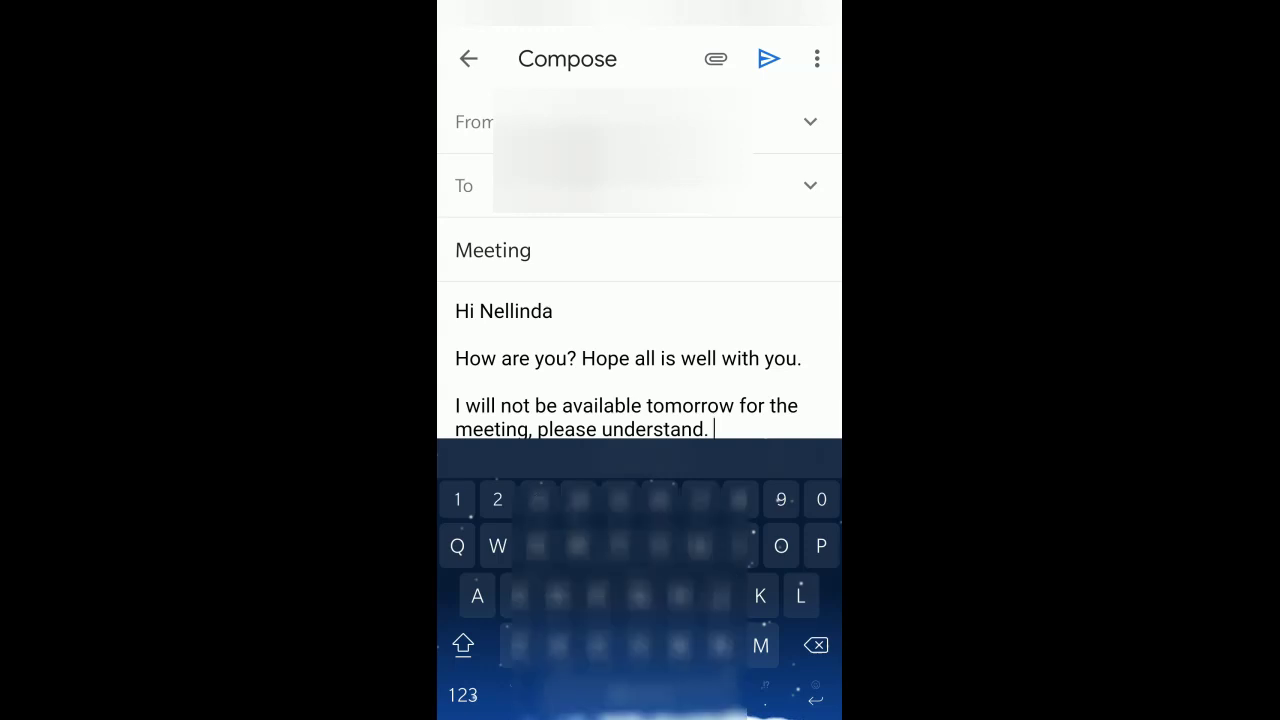
Leave the draft and scroll the account settings to the enabled Smart Compose and Smart Reply checkboxes.
left_click(468, 59)
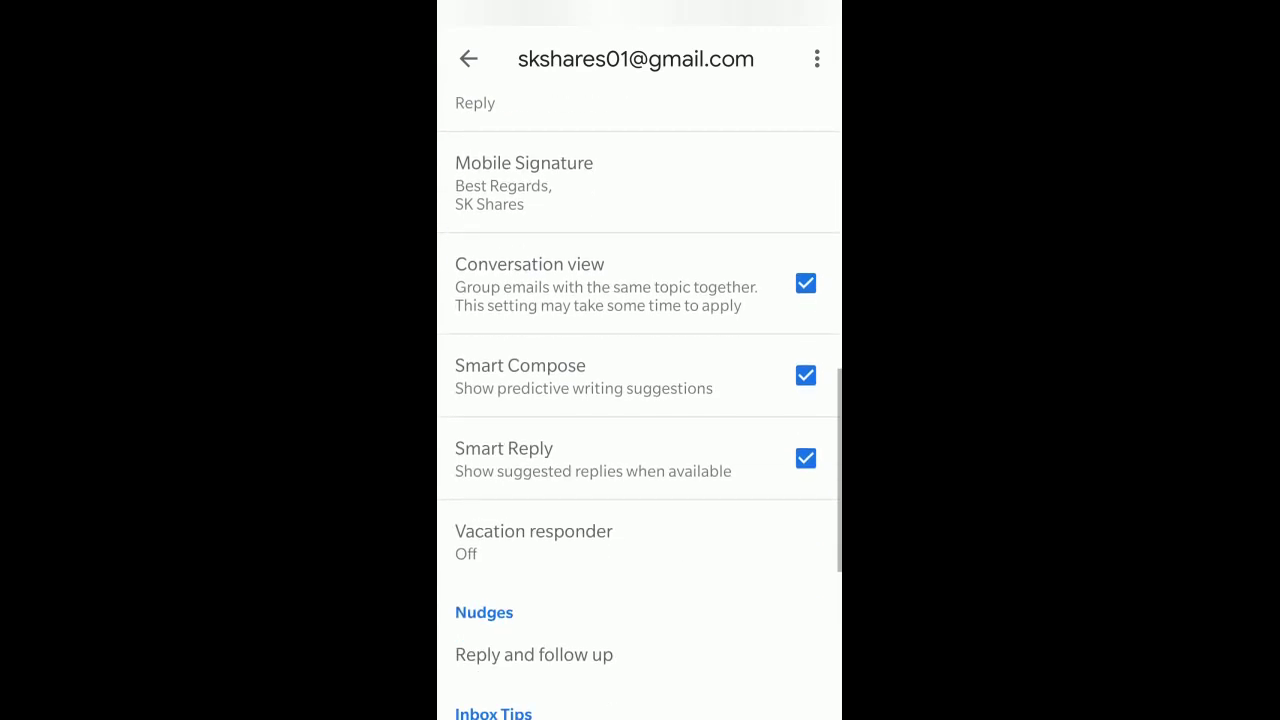
scroll(640, 400, "down", 2)
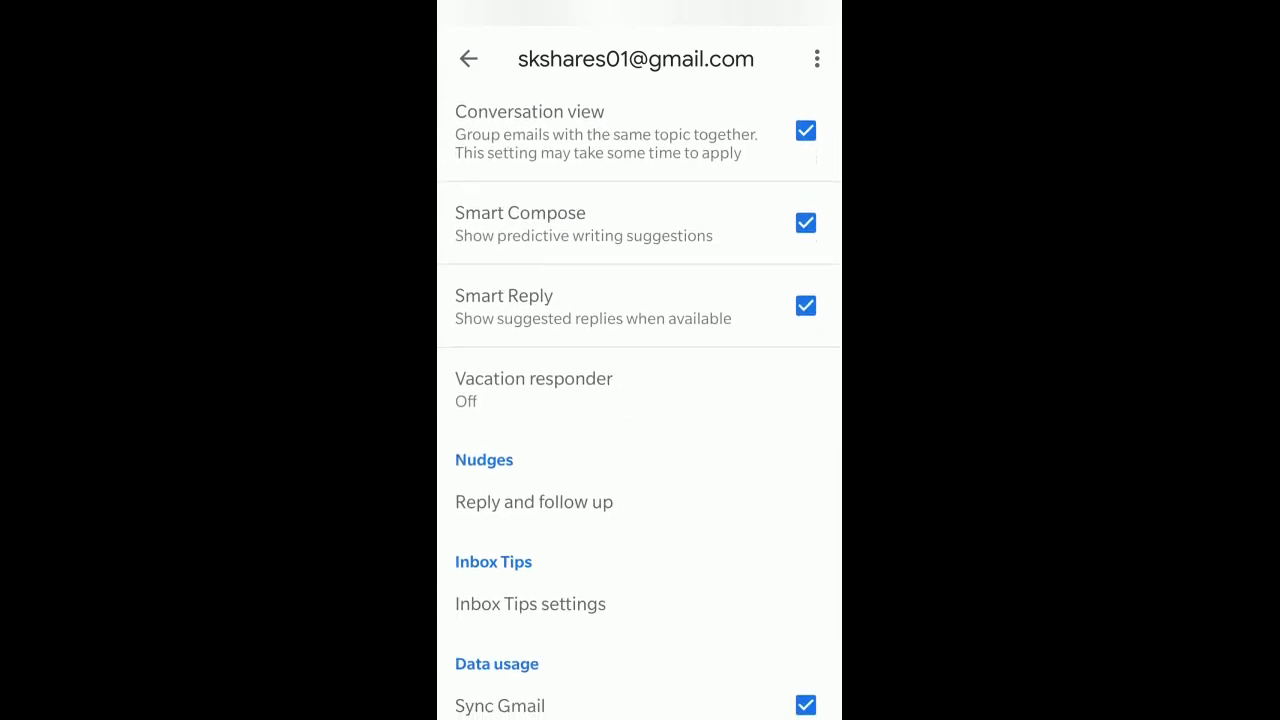
scroll(640, 400, "up", 5)
scroll(640, 400, "up", 2)
scroll(640, 400, "down", 2)
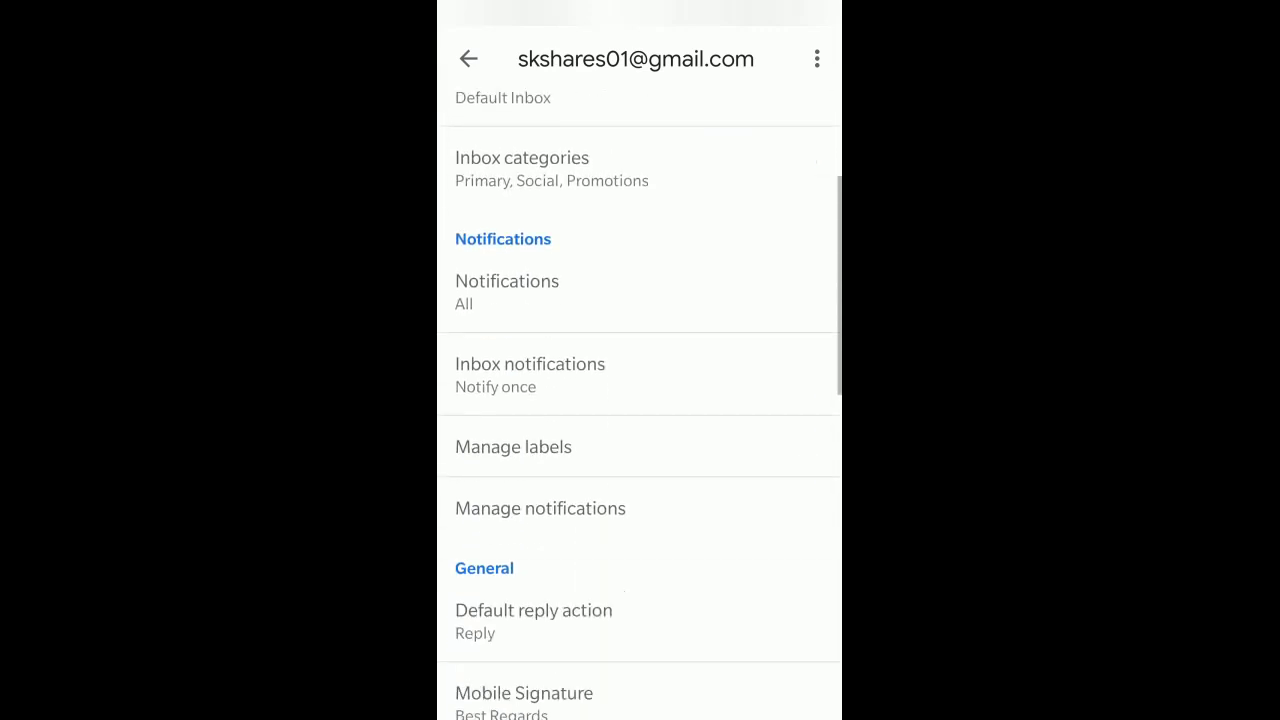
scroll(640, 400, "down", 3)
scroll(640, 400, "down", 3)
scroll(640, 400, "down", 1)
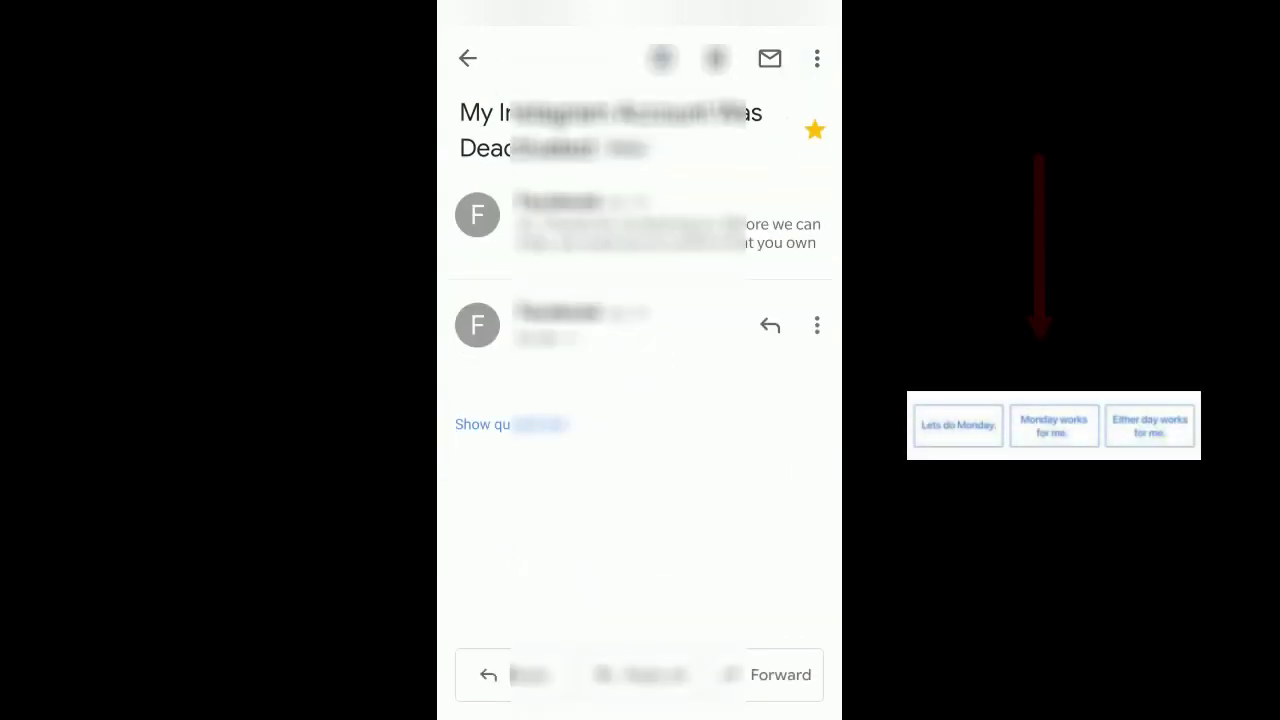
Open the reply screen for the starred two-message conversation.
left_click(770, 325)
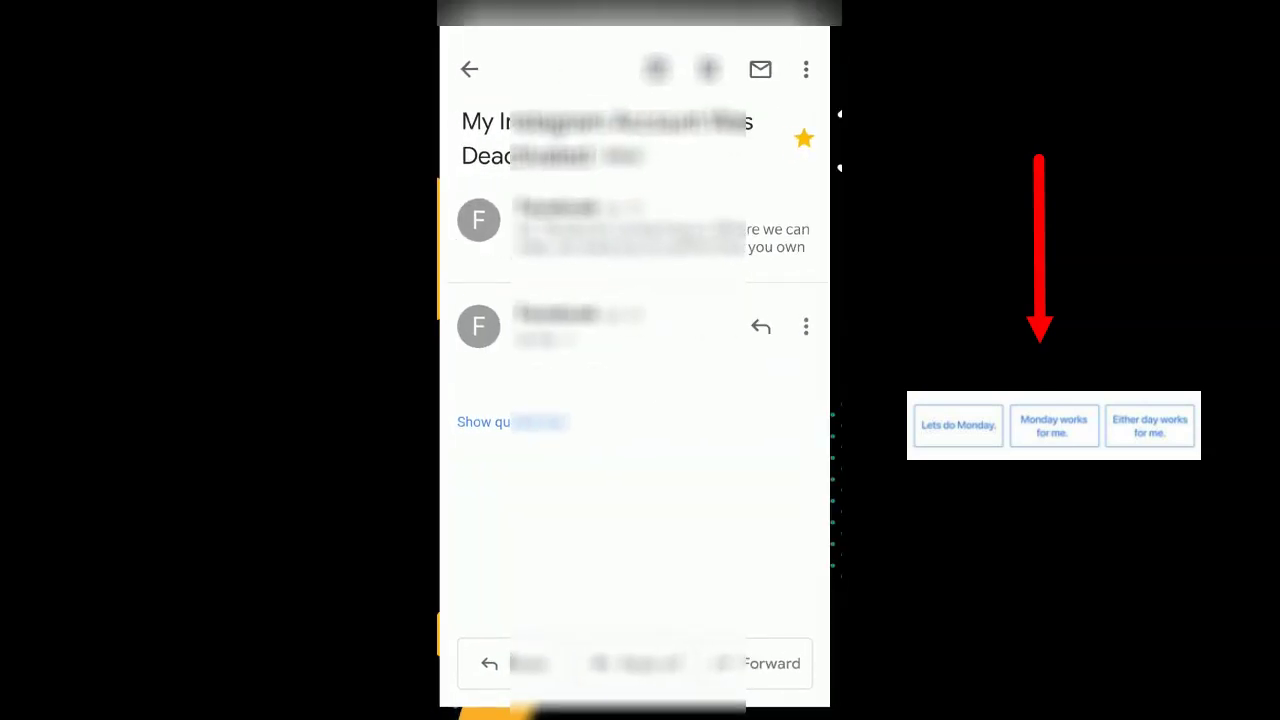